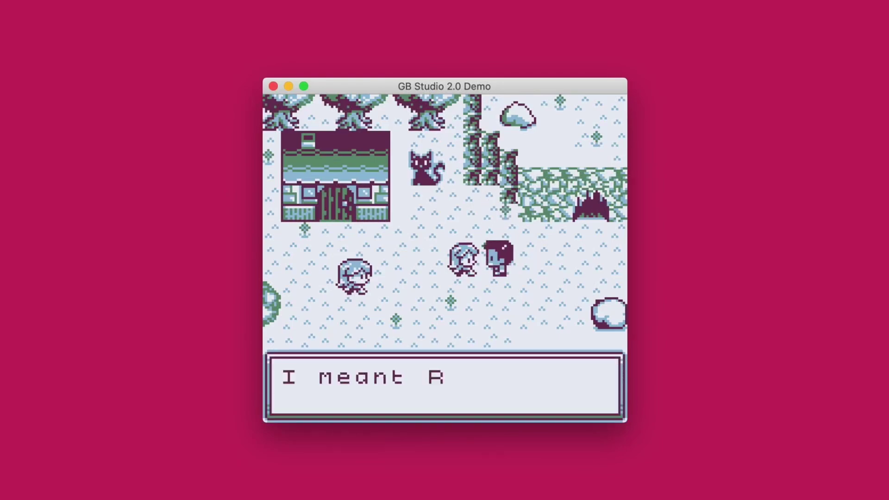
- Dismiss the dialogue, then run and jump through the demo's platformer level
{"action": "key", "text": "z"}
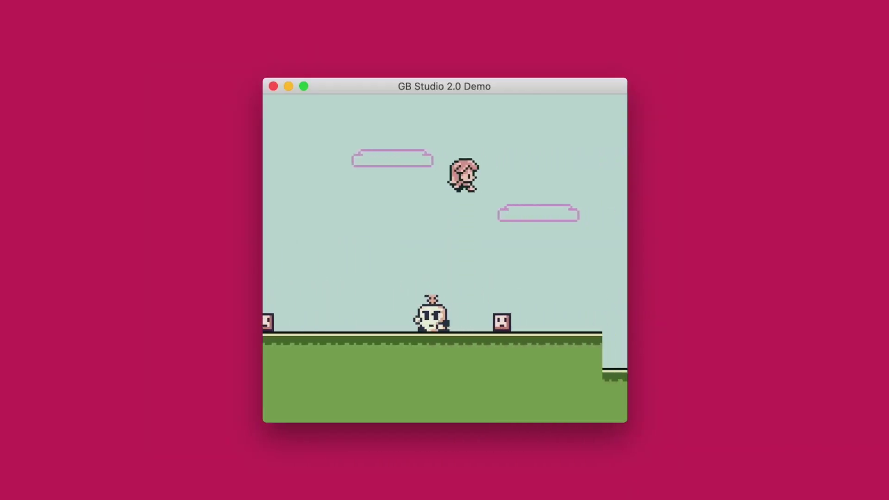
{"action": "key", "text": "Right"}
{"action": "key", "text": "z"}
{"action": "key", "text": "z"}
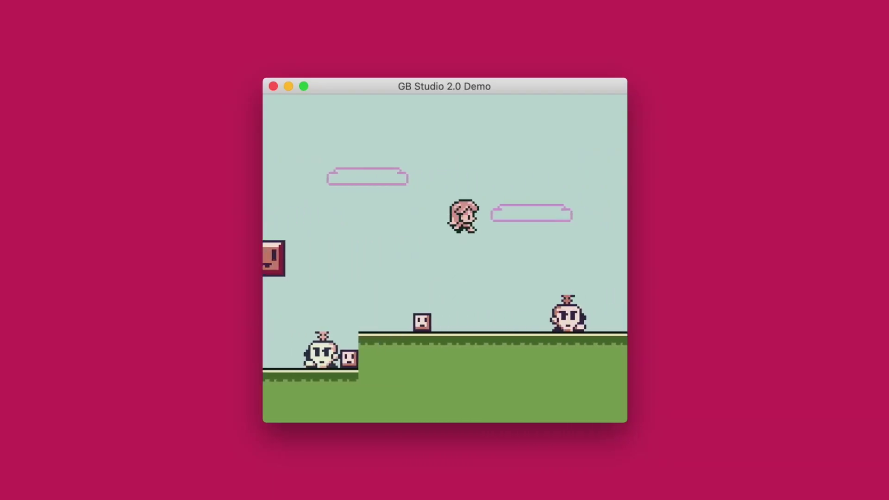
{"action": "key", "text": "Right"}
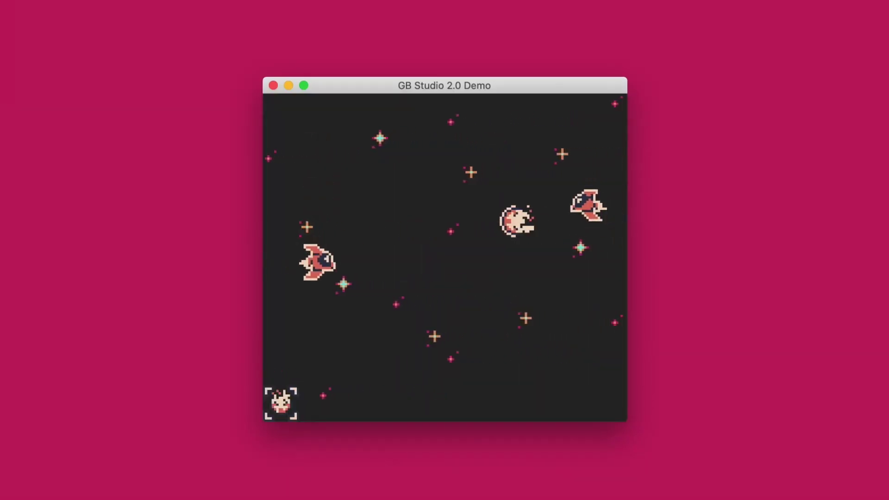
- Steer the space-shooter ship to dodge enemies, then inspect the bedroom dresser item
{"action": "key", "text": "Down"}
{"action": "key", "text": "Up"}
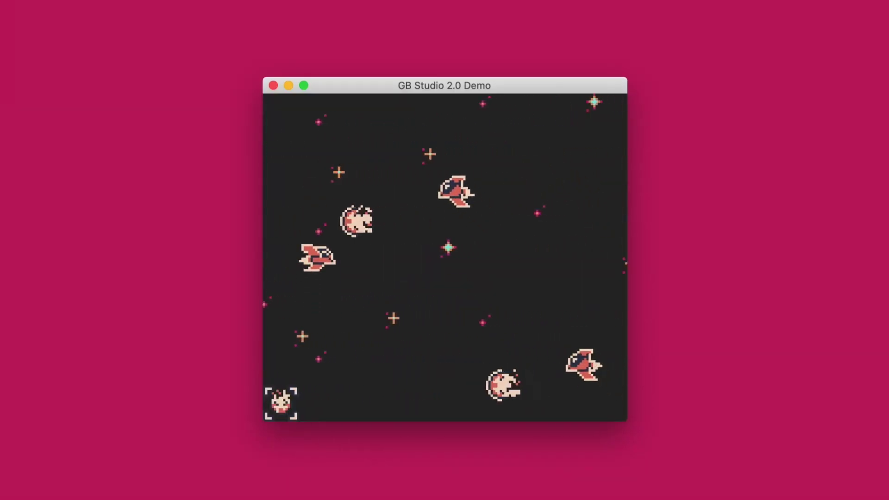
{"action": "key", "text": "Down"}
{"action": "key", "text": "Up"}
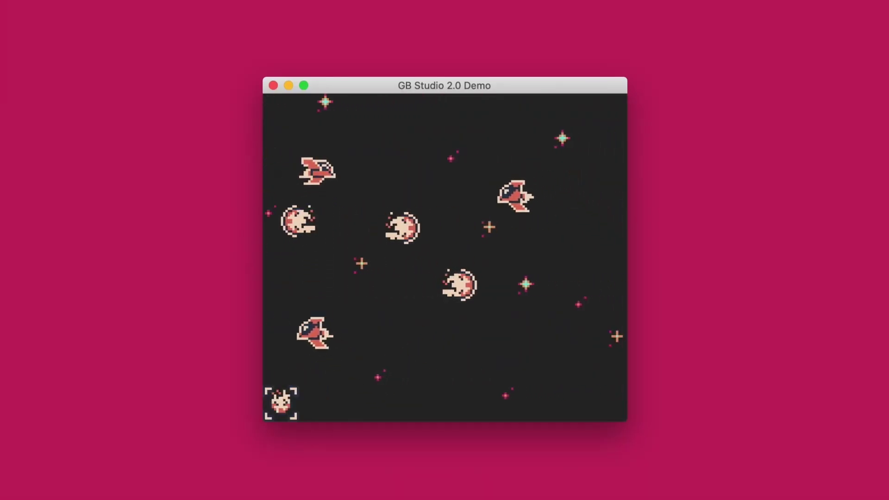
{"action": "key", "text": "Down"}
{"action": "key", "text": "Down"}
{"action": "key", "text": "Up"}
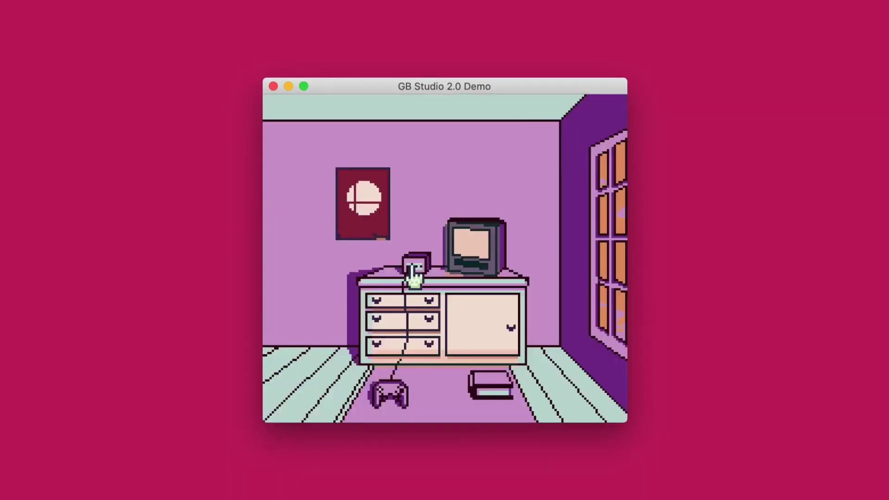
{"action": "key", "text": "z"}
{"action": "key", "text": "z"}
{"action": "key", "text": "z"}
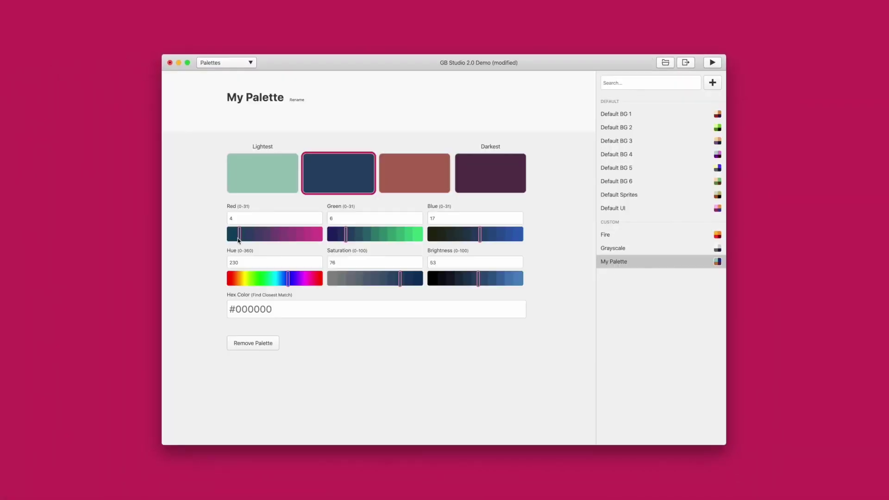
- Raise the palette colour's Red slider, then eject the game engine via Game > Advanced
{"action": "left_click_drag", "start_coordinate": [238, 234], "coordinate": [266, 234]}
{"action": "left_click_drag", "start_coordinate": [266, 234], "coordinate": [275, 235]}
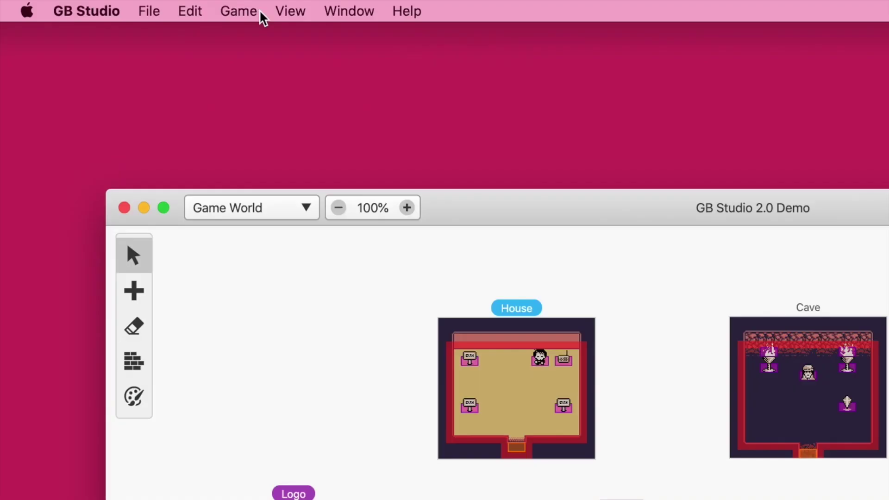
{"action": "left_click", "coordinate": [257, 12]}
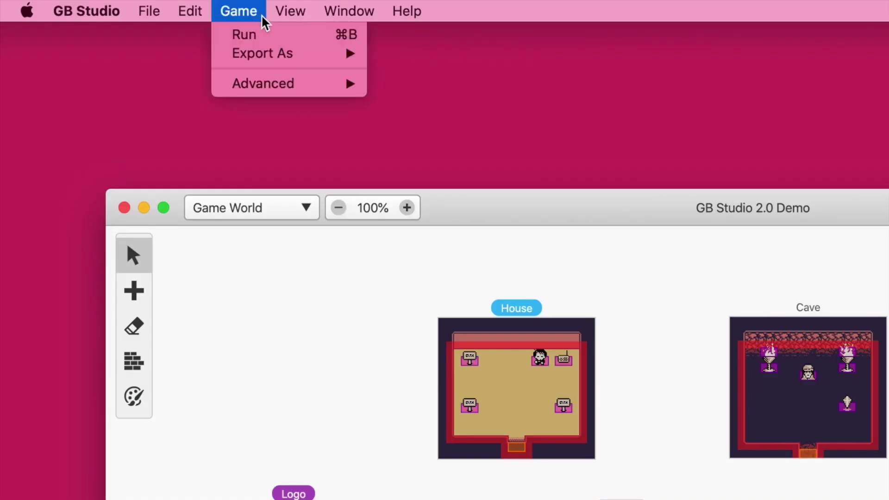
{"action": "left_click", "coordinate": [426, 84]}
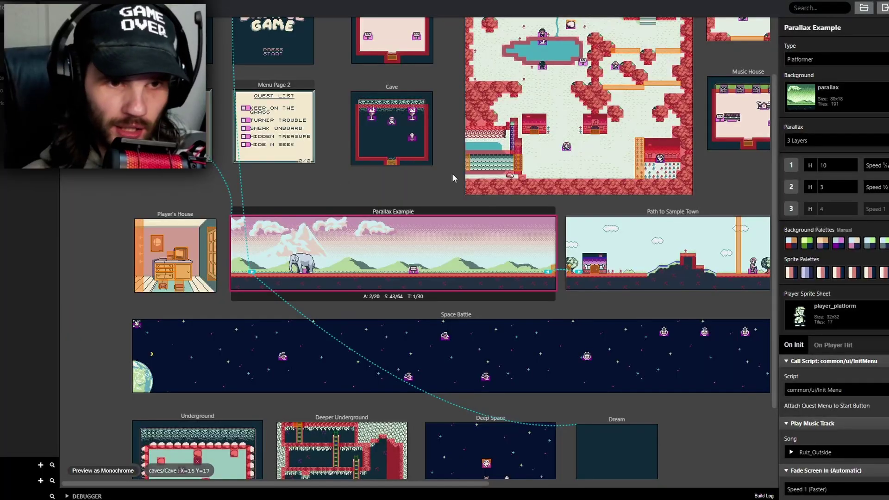
{"action": "scroll", "coordinate": [377, 213], "scroll_direction": "up", "scroll_amount": 3}
{"action": "scroll", "coordinate": [528, 287], "scroll_direction": "right", "scroll_amount": 10}
{"action": "scroll", "coordinate": [528, 287], "scroll_direction": "down", "scroll_amount": 5}
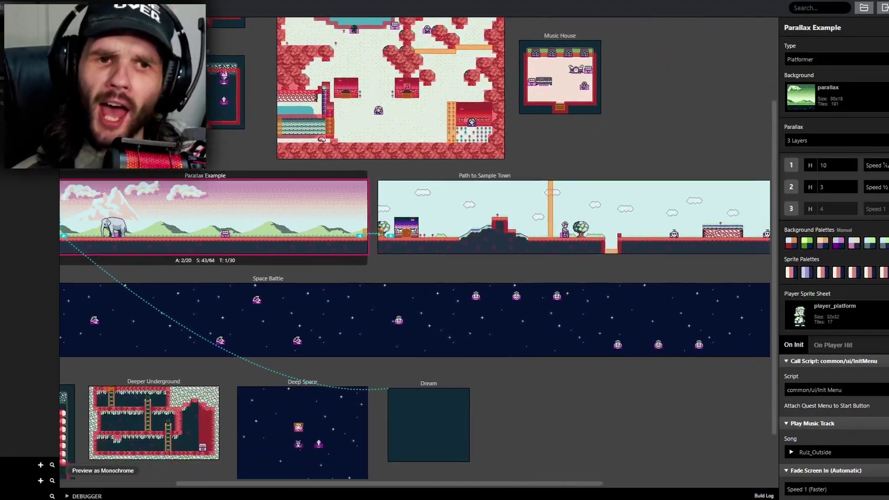
{"action": "scroll", "coordinate": [688, 385], "scroll_direction": "left", "scroll_amount": 10}
{"action": "scroll", "coordinate": [688, 385], "scroll_direction": "up", "scroll_amount": 8}
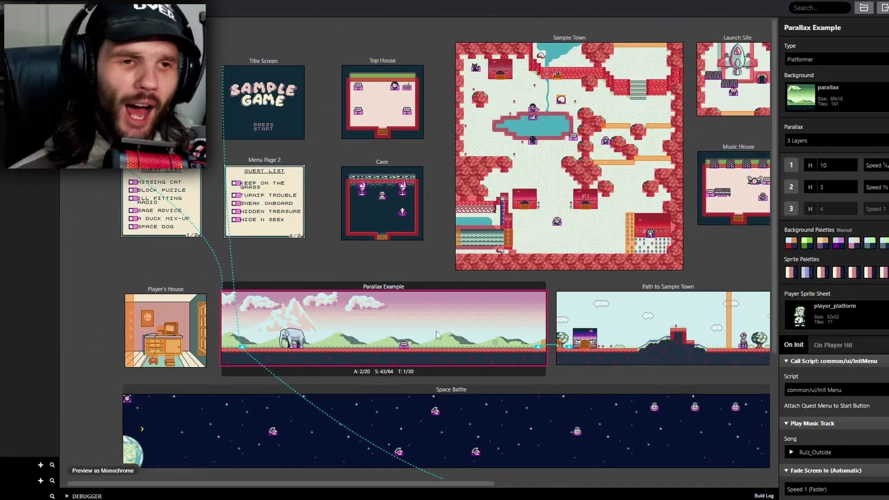
{"action": "scroll", "coordinate": [607, 304], "scroll_direction": "down", "scroll_amount": 1}
{"action": "scroll", "coordinate": [608, 303], "scroll_direction": "down", "scroll_amount": 4}
{"action": "scroll", "coordinate": [607, 304], "scroll_direction": "right", "scroll_amount": 14}
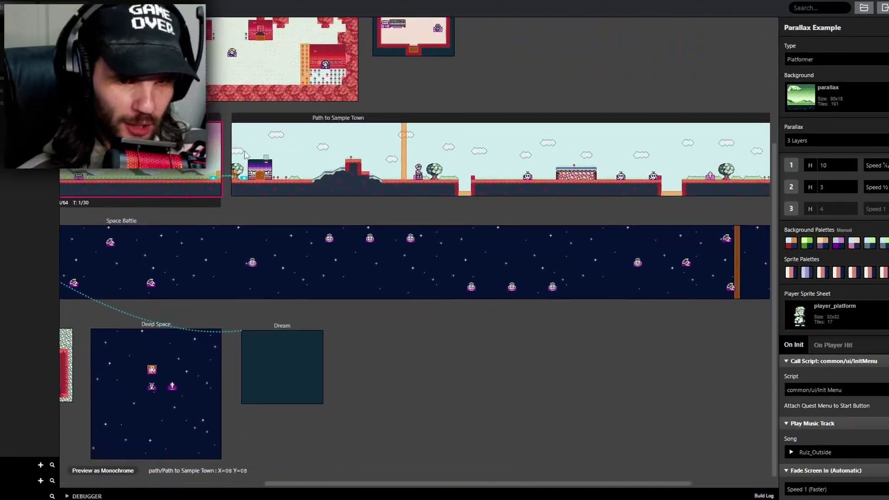
{"action": "scroll", "coordinate": [589, 385], "scroll_direction": "up", "scroll_amount": 6}
{"action": "scroll", "coordinate": [590, 384], "scroll_direction": "left", "scroll_amount": 14}
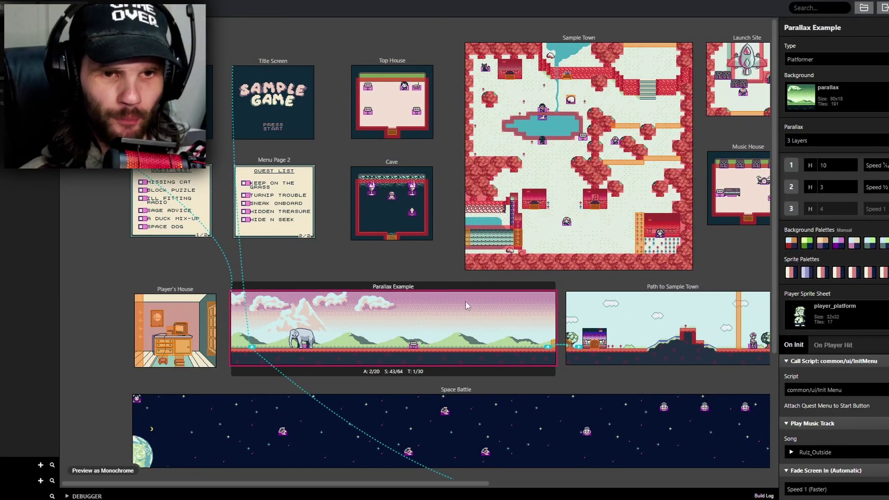
{"action": "scroll", "coordinate": [403, 262], "scroll_direction": "down", "scroll_amount": 2, "text": "ctrl"}
{"action": "scroll", "coordinate": [345, 224], "scroll_direction": "up", "scroll_amount": 2, "text": "ctrl"}
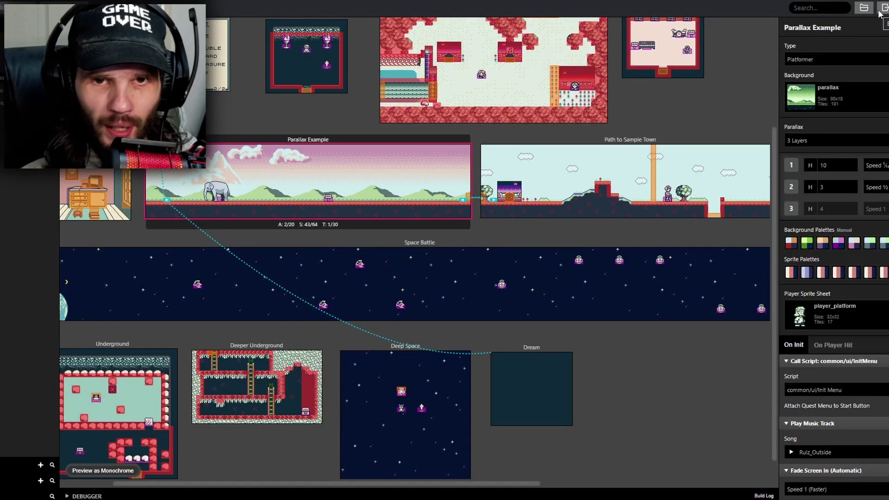
- Show the Export ROM, Web and Pocket options, then close them
{"action": "left_click", "coordinate": [880, 9]}
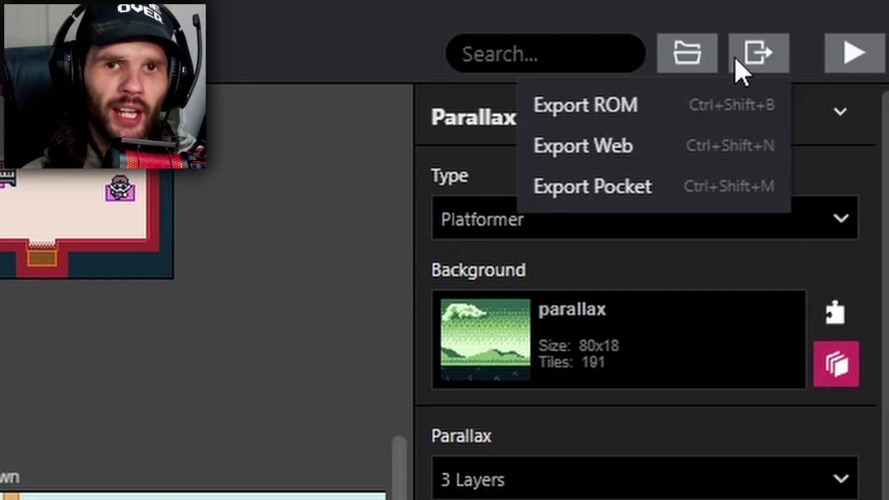
{"action": "left_click", "coordinate": [736, 58]}
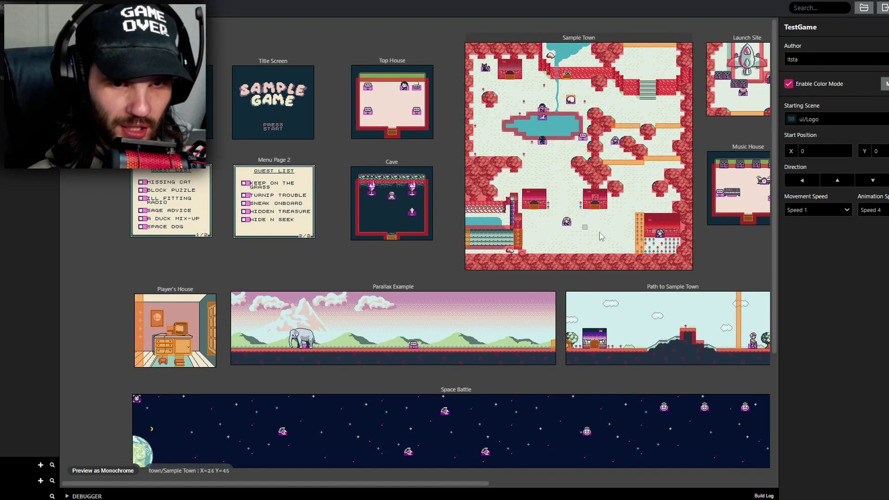
- Select the Cave scene to show its Top Down 2D type and On Init script
{"action": "middle_click_drag", "start_coordinate": [451, 270], "coordinate": [564, 359]}
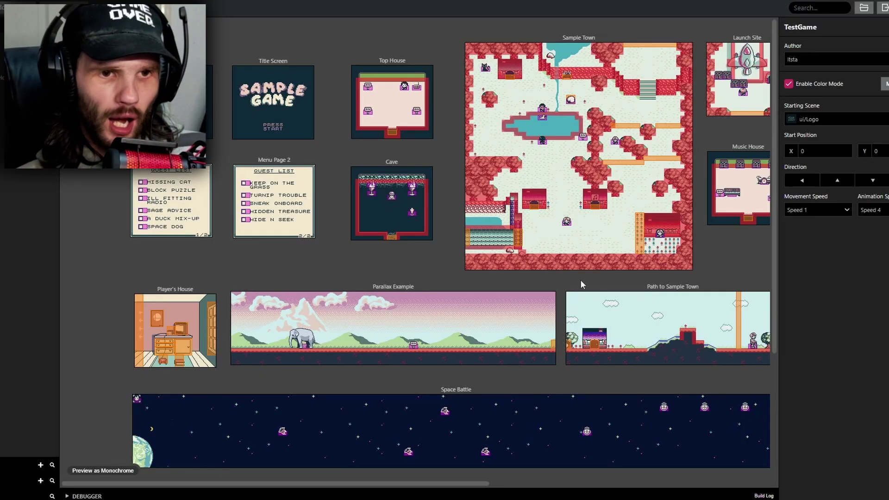
{"action": "left_click", "coordinate": [387, 202]}
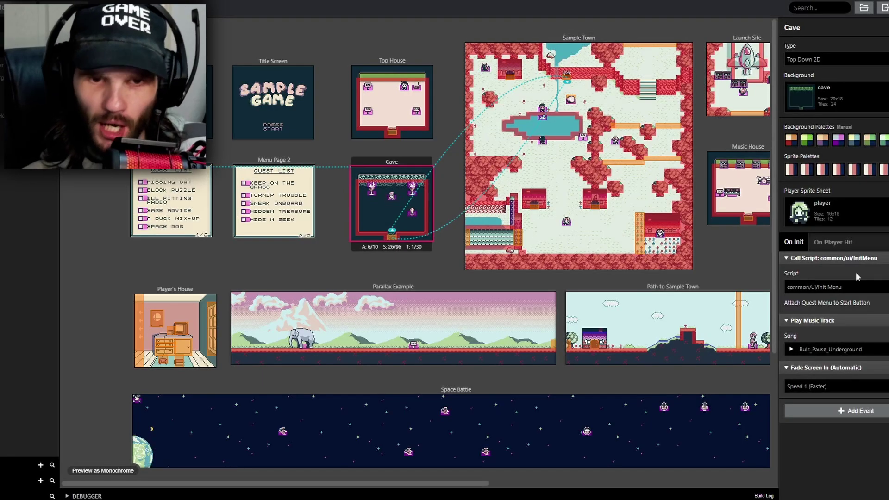
- Deselect the Cave scene to bring back the TestGame project settings sidebar
{"action": "left_click", "coordinate": [462, 272]}
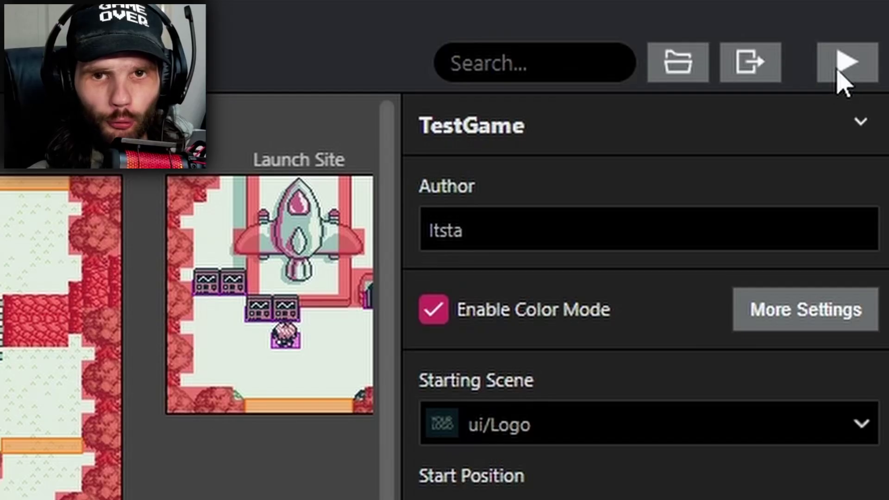
- Start building and running TestGame with the Play button
{"action": "left_click", "coordinate": [839, 70]}
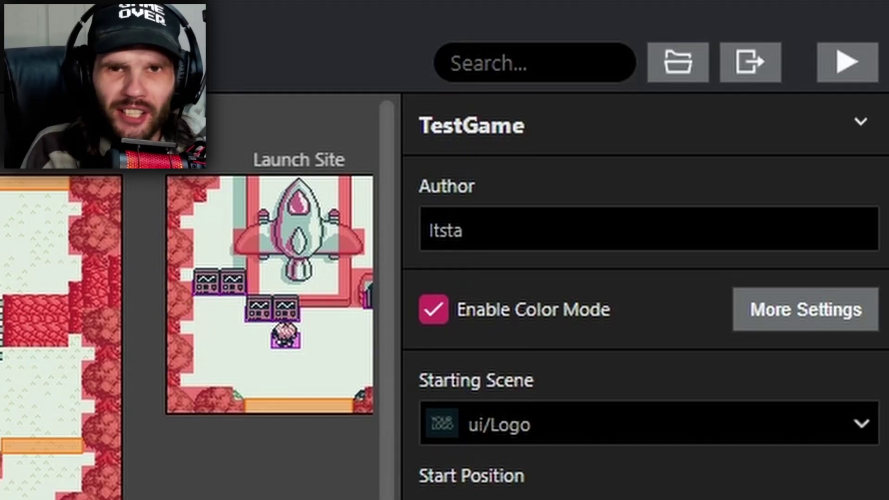
{"action": "left_click", "coordinate": [849, 67]}
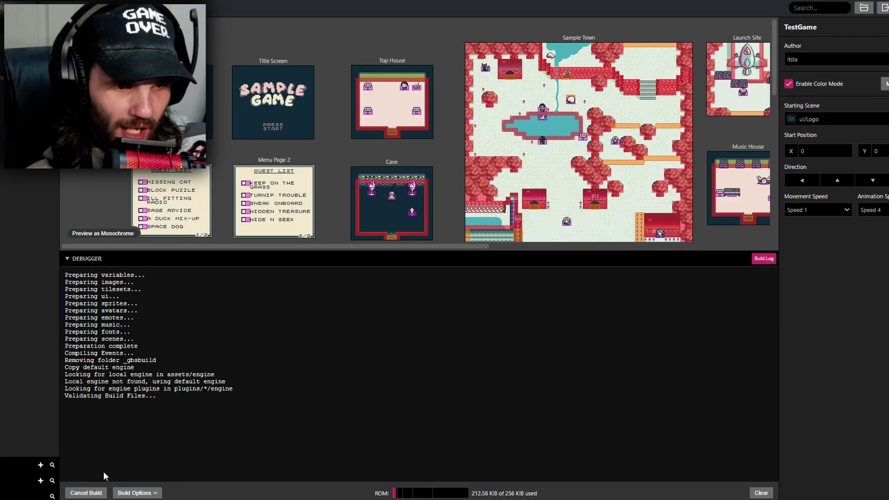
- Cancel the TestGame build in progress and nudge the world view
{"action": "left_click", "coordinate": [88, 493]}
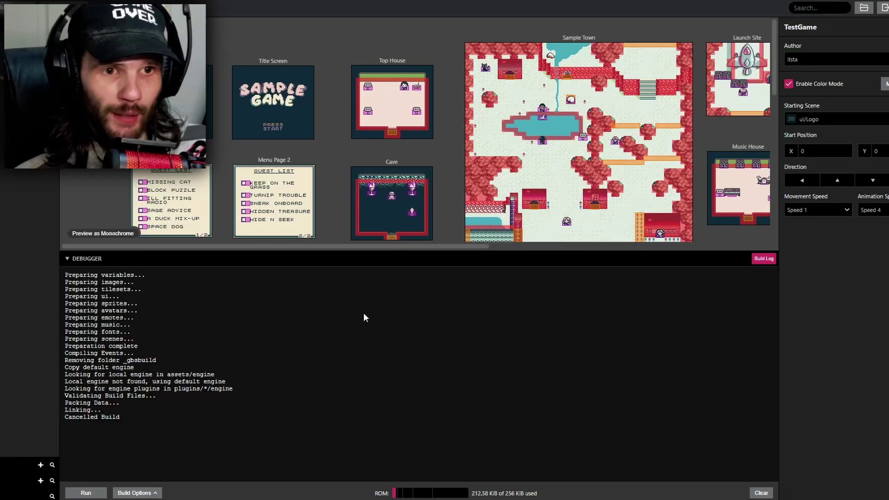
{"action": "middle_click_drag", "start_coordinate": [440, 176], "coordinate": [453, 229]}
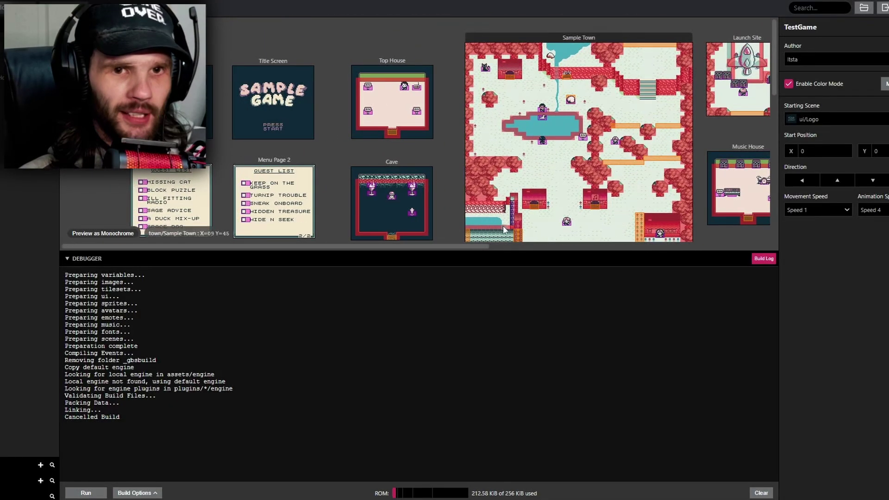
- Collapse the debugger log and pan the world to view Deeper Underground, Deep Space and Dream
{"action": "left_click", "coordinate": [67, 257]}
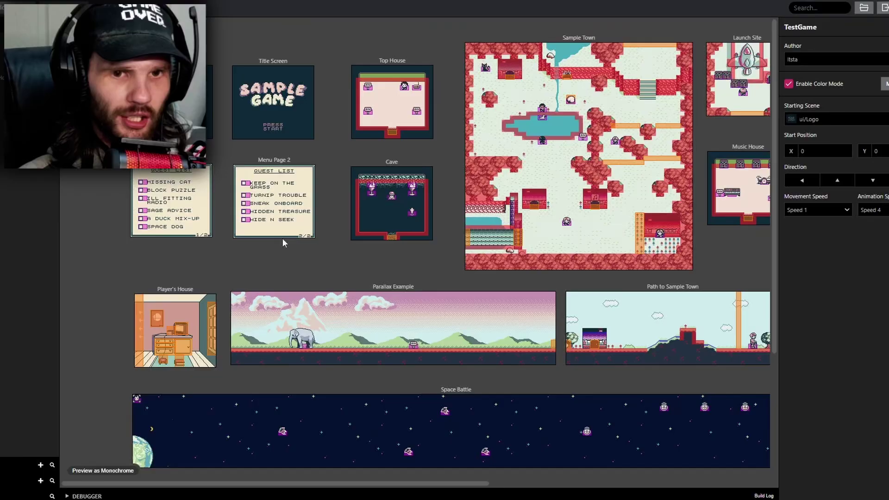
{"action": "middle_click_drag", "start_coordinate": [580, 360], "coordinate": [295, 214]}
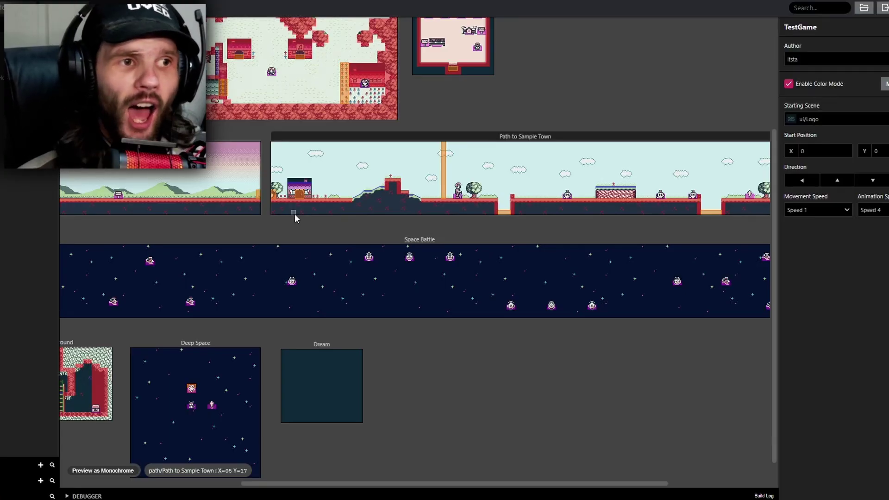
{"action": "middle_click_drag", "start_coordinate": [274, 275], "coordinate": [592, 480]}
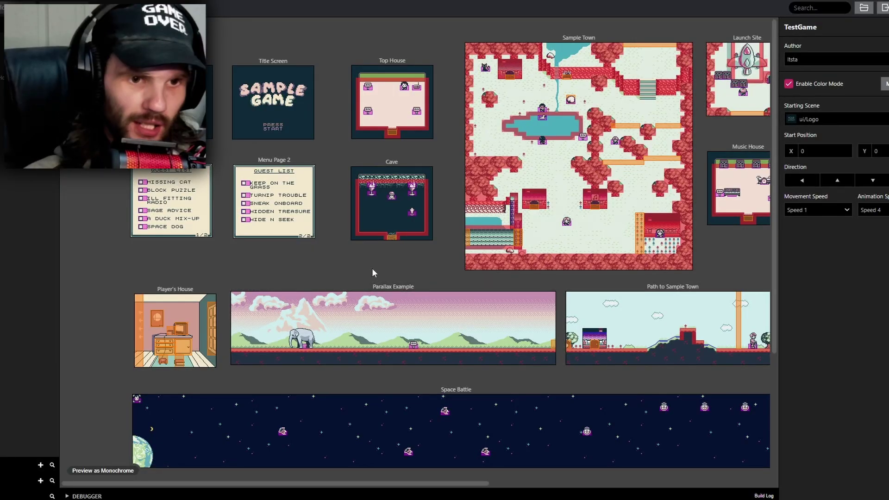
{"action": "middle_click_drag", "start_coordinate": [393, 275], "coordinate": [332, 223]}
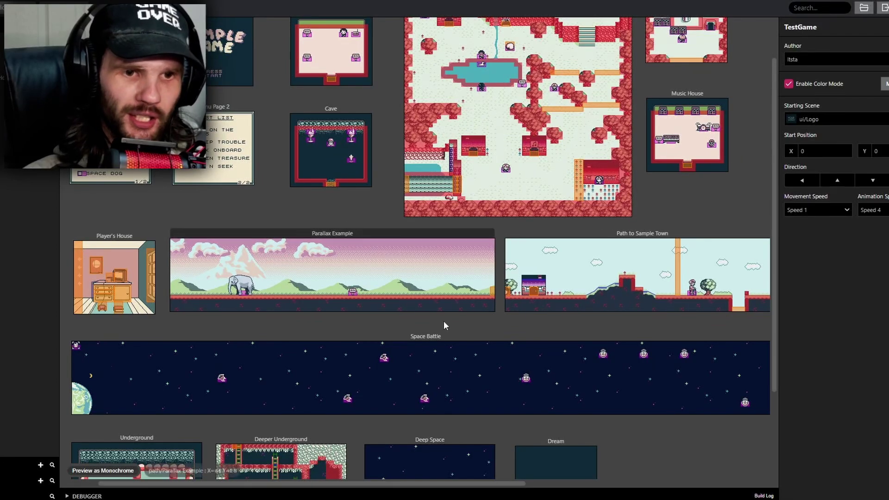
{"action": "middle_click_drag", "start_coordinate": [444, 321], "coordinate": [421, 294]}
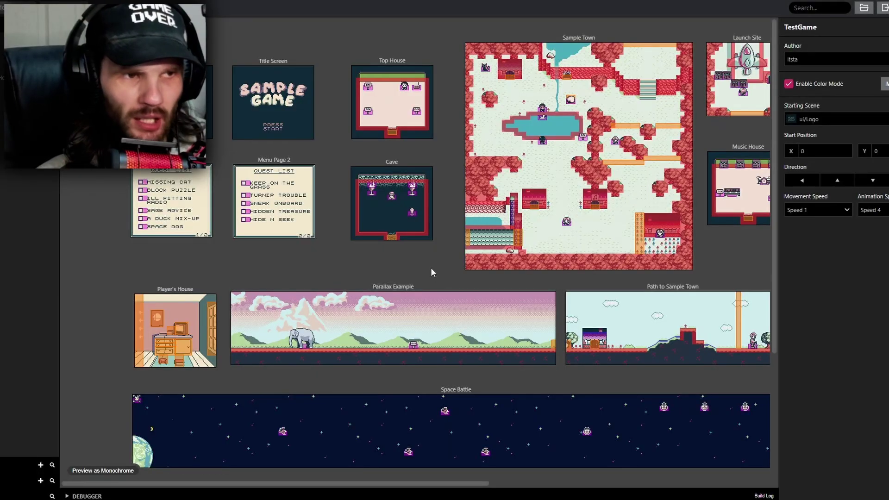
{"action": "middle_click_drag", "start_coordinate": [431, 272], "coordinate": [374, 278]}
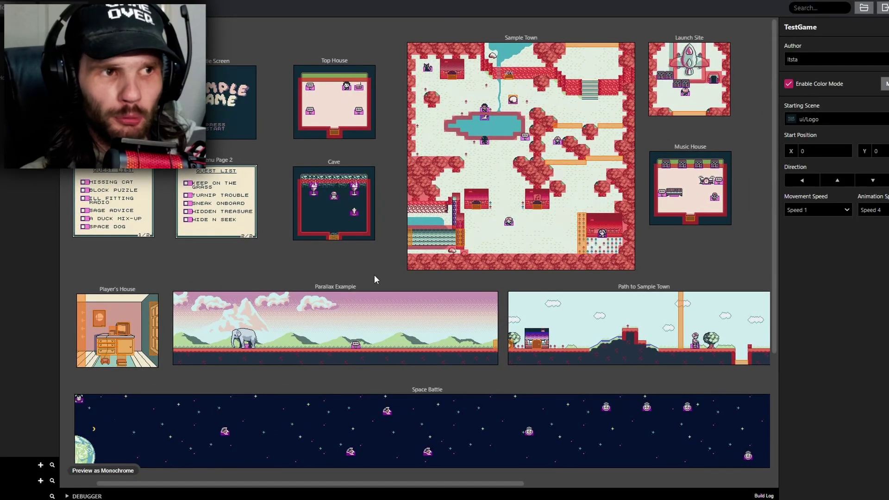
{"action": "middle_click_drag", "start_coordinate": [377, 273], "coordinate": [360, 219]}
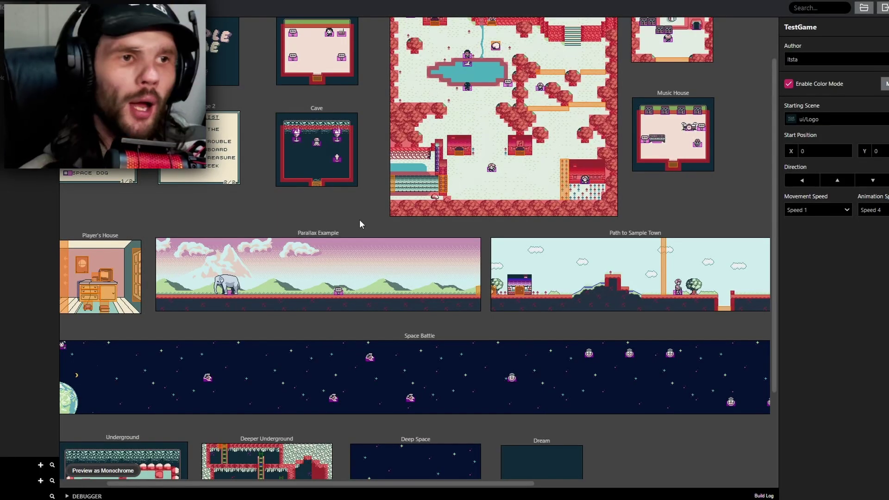
{"action": "scroll", "coordinate": [290, 204], "scroll_direction": "up", "scroll_amount": 1}
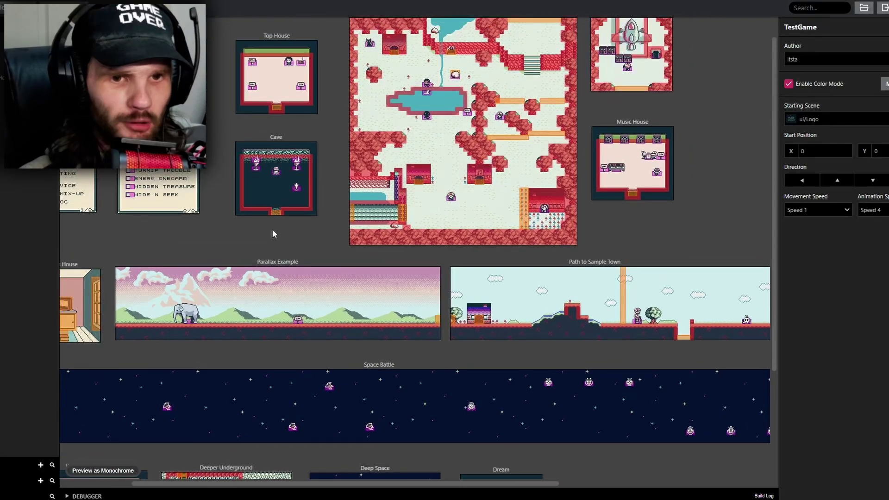
{"action": "scroll", "coordinate": [273, 228], "scroll_direction": "up", "scroll_amount": 1}
{"action": "scroll", "coordinate": [409, 274], "scroll_direction": "left", "scroll_amount": 2}
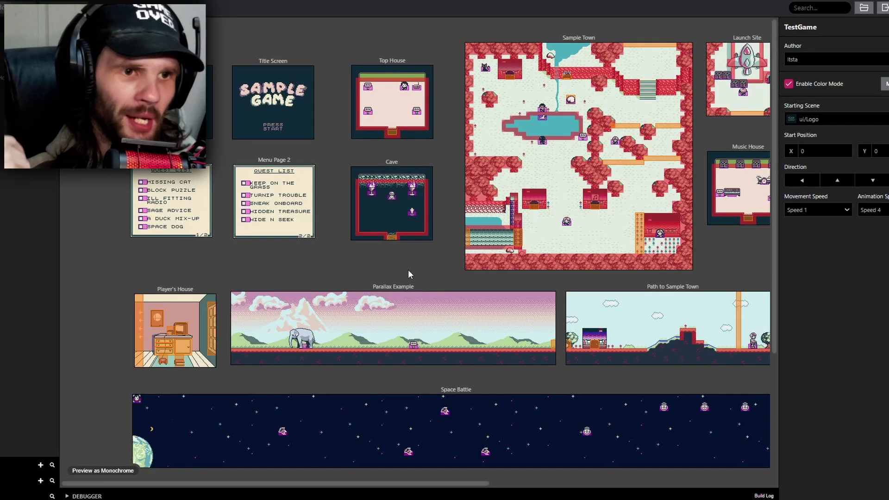
{"action": "middle_click_drag", "start_coordinate": [407, 270], "coordinate": [139, 94]}
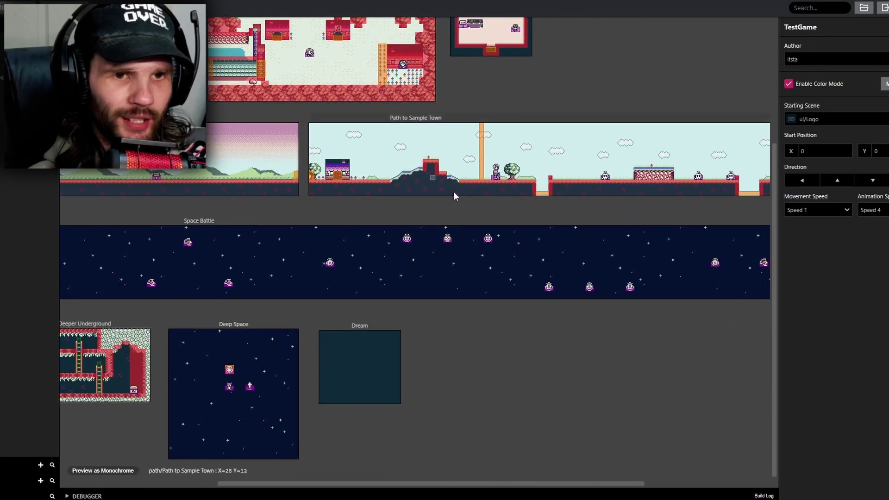
{"action": "middle_click_drag", "start_coordinate": [521, 306], "coordinate": [405, 306]}
{"action": "middle_click_drag", "start_coordinate": [322, 297], "coordinate": [592, 407]}
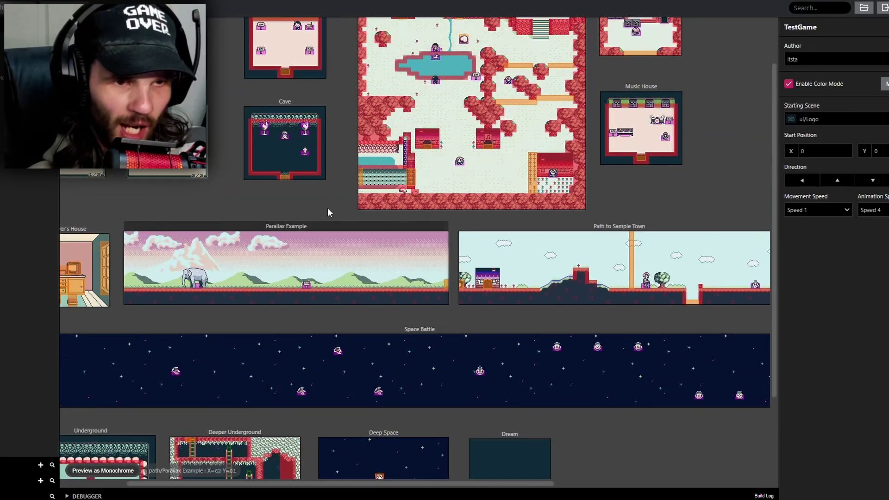
{"action": "middle_click_drag", "start_coordinate": [366, 221], "coordinate": [472, 280]}
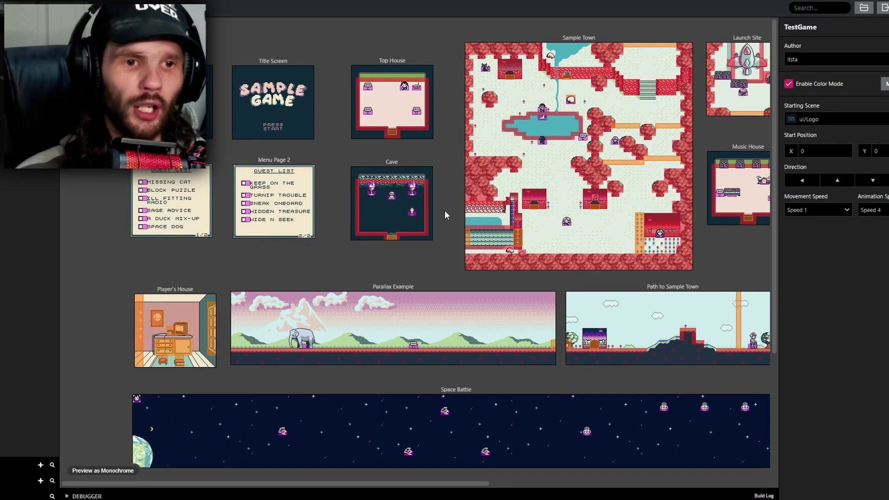
{"action": "scroll", "coordinate": [438, 206], "scroll_direction": "down", "scroll_amount": 2}
{"action": "scroll", "coordinate": [370, 207], "scroll_direction": "right", "scroll_amount": 3}
{"action": "scroll", "coordinate": [326, 220], "scroll_direction": "left", "scroll_amount": 2}
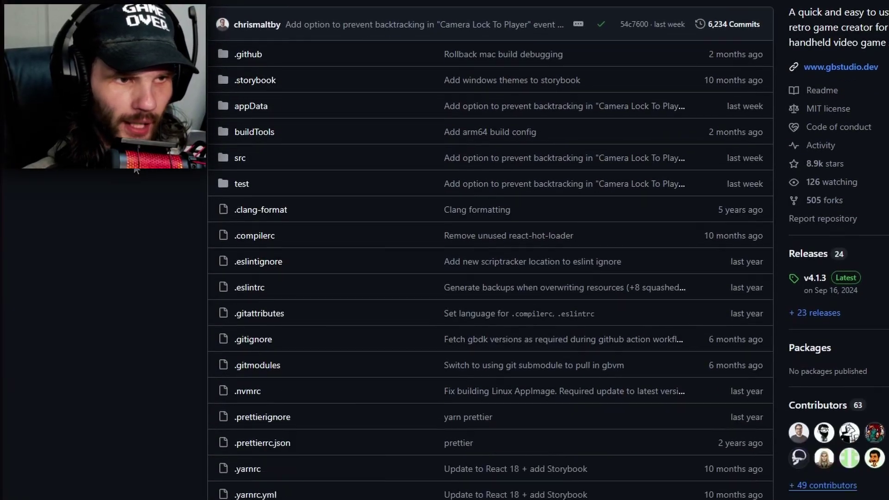
- Scroll the GB Studio repository page down to the README's Installation section
{"action": "scroll", "coordinate": [136, 170], "scroll_direction": "up", "scroll_amount": 3}
{"action": "scroll", "coordinate": [136, 170], "scroll_direction": "down", "scroll_amount": 10}
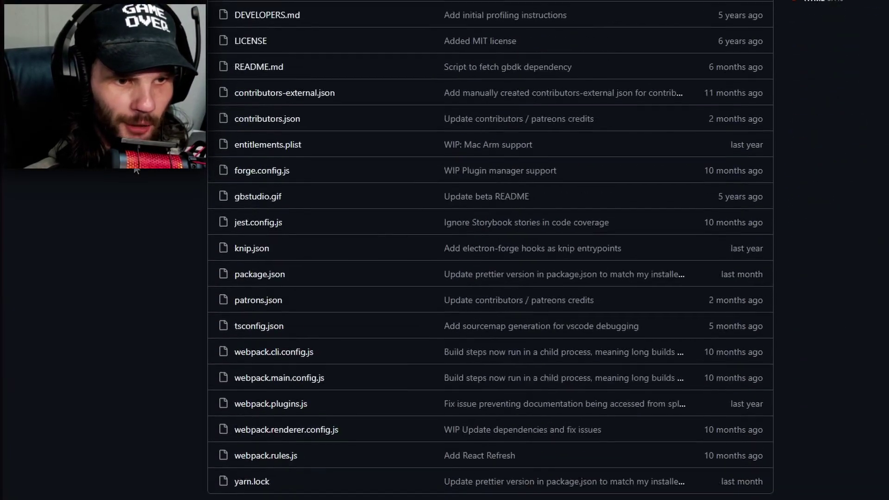
{"action": "scroll", "coordinate": [136, 170], "scroll_direction": "down", "scroll_amount": 20}
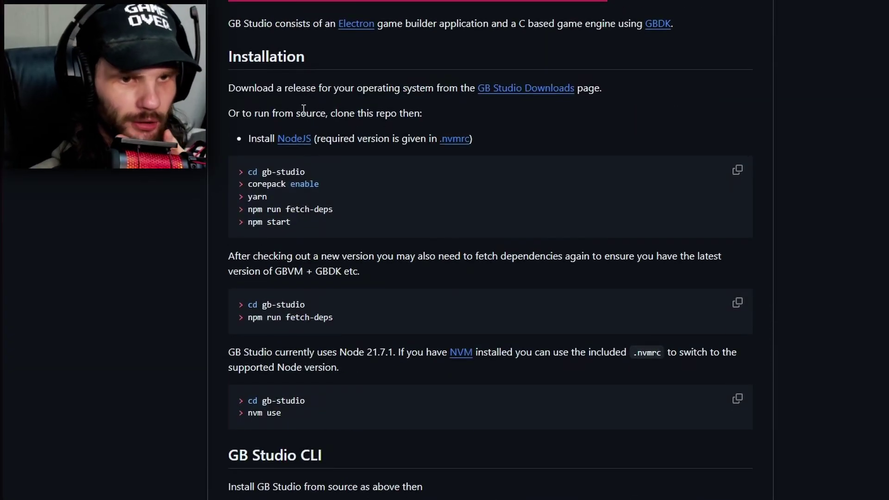
{"action": "scroll", "coordinate": [530, 94], "scroll_direction": "down", "scroll_amount": 2}
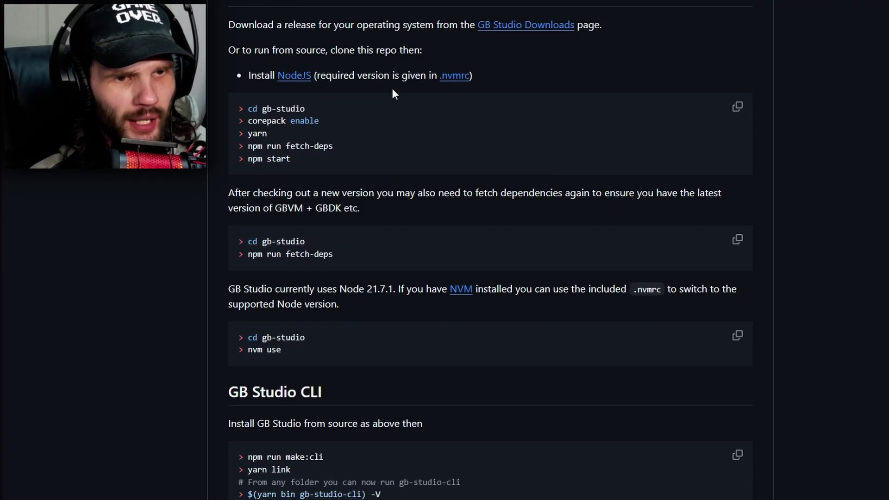
{"action": "scroll", "coordinate": [365, 140], "scroll_direction": "up", "scroll_amount": 2}
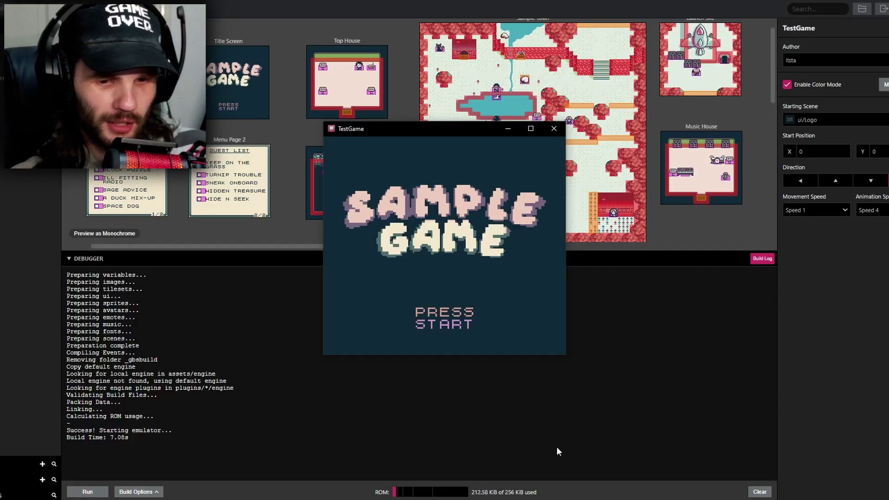
- Start a New Game from the TestGame title screen, then close the emulator
{"action": "key", "text": "Return"}
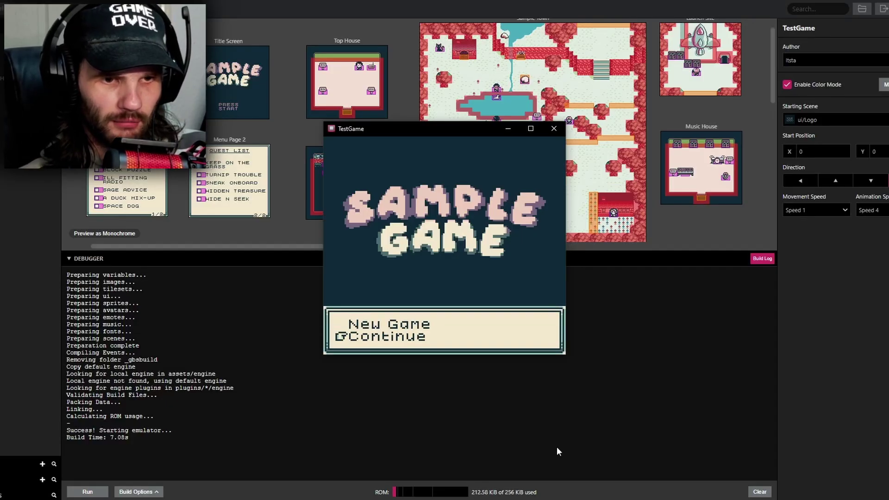
{"action": "key", "text": "z"}
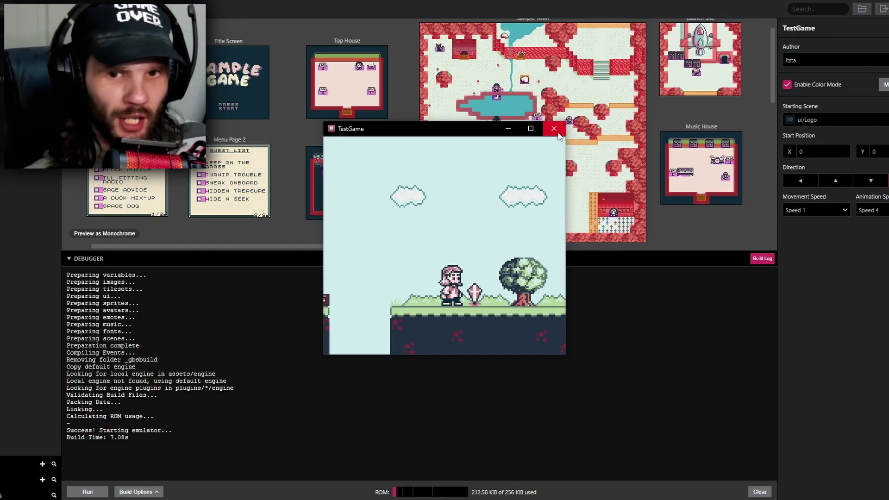
{"action": "left_click", "coordinate": [554, 129]}
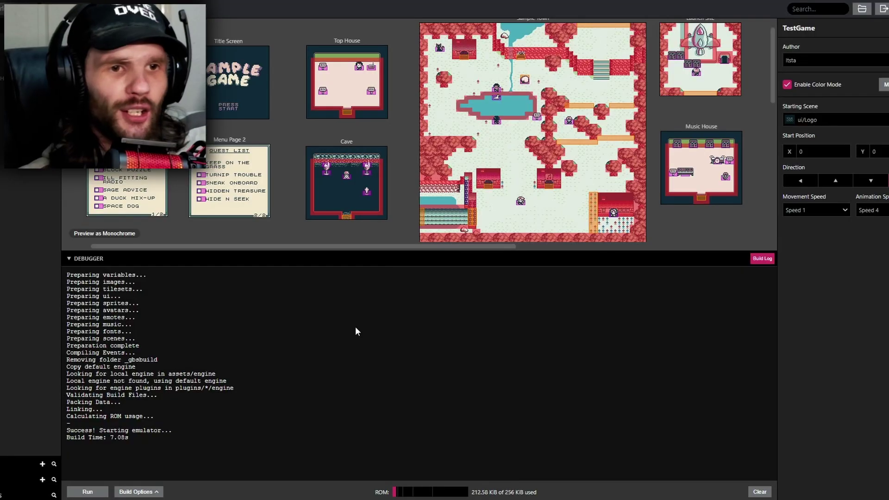
- Collapse the Debugger panel and pan around the sample project's world of scenes
{"action": "left_click", "coordinate": [68, 259]}
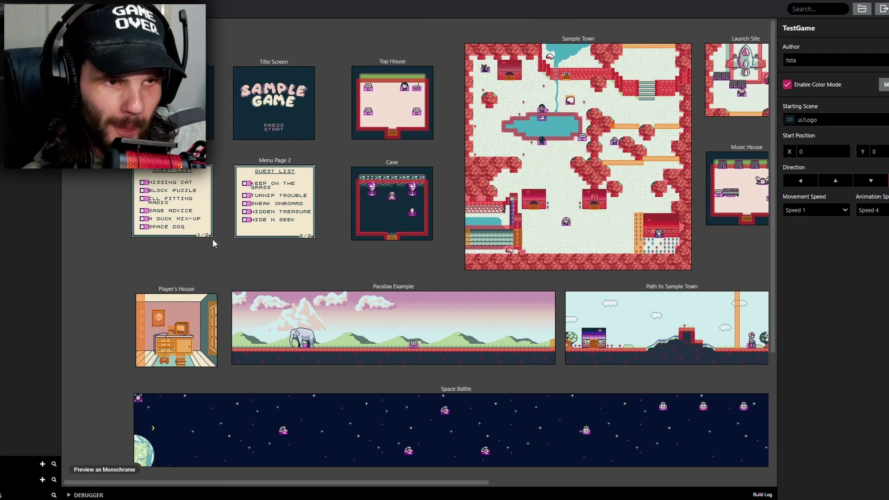
{"action": "middle_click_drag", "start_coordinate": [411, 274], "coordinate": [193, 214]}
{"action": "scroll", "coordinate": [447, 212], "scroll_direction": "right", "scroll_amount": 5}
{"action": "scroll", "coordinate": [446, 212], "scroll_direction": "down", "scroll_amount": 2}
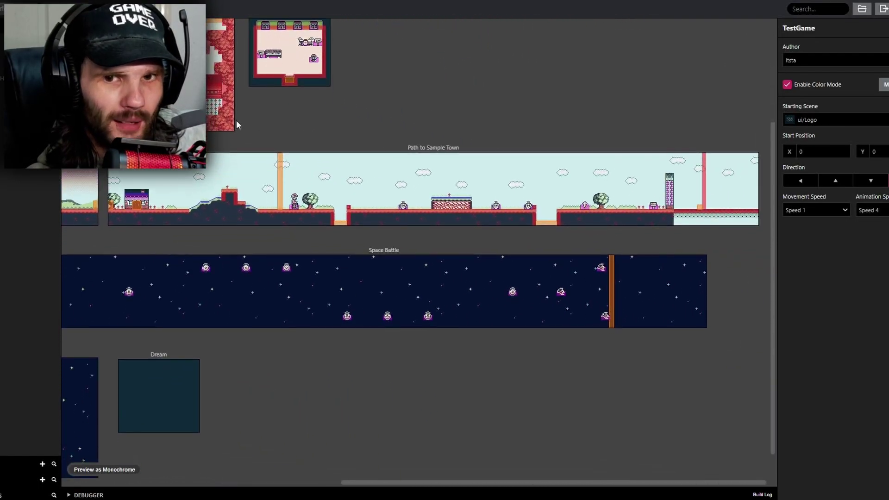
{"action": "scroll", "coordinate": [411, 193], "scroll_direction": "up", "scroll_amount": 2}
{"action": "scroll", "coordinate": [410, 193], "scroll_direction": "left", "scroll_amount": 5}
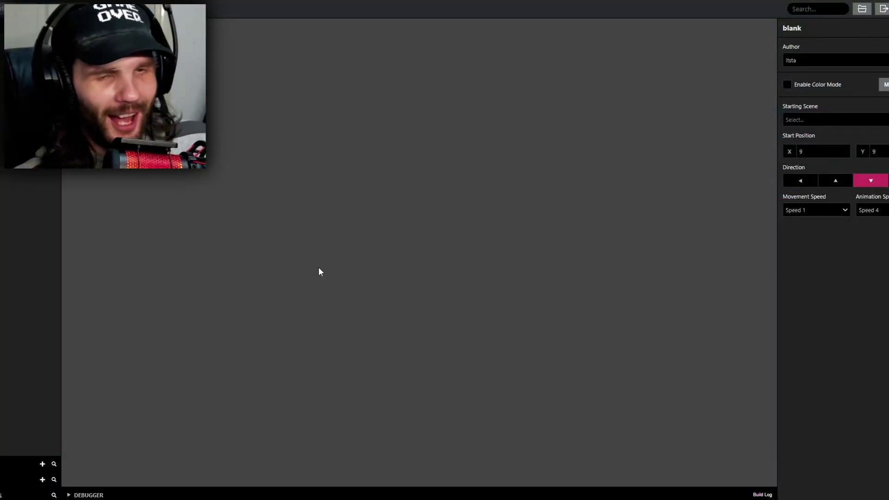
- Try running the empty project, see the no-scenes build error, then hide it
{"action": "left_click", "coordinate": [70, 495]}
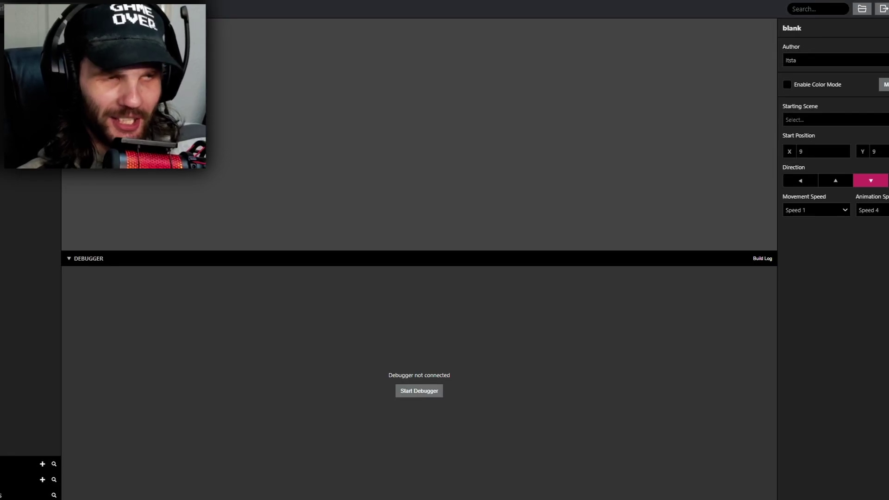
{"action": "left_click", "coordinate": [419, 390]}
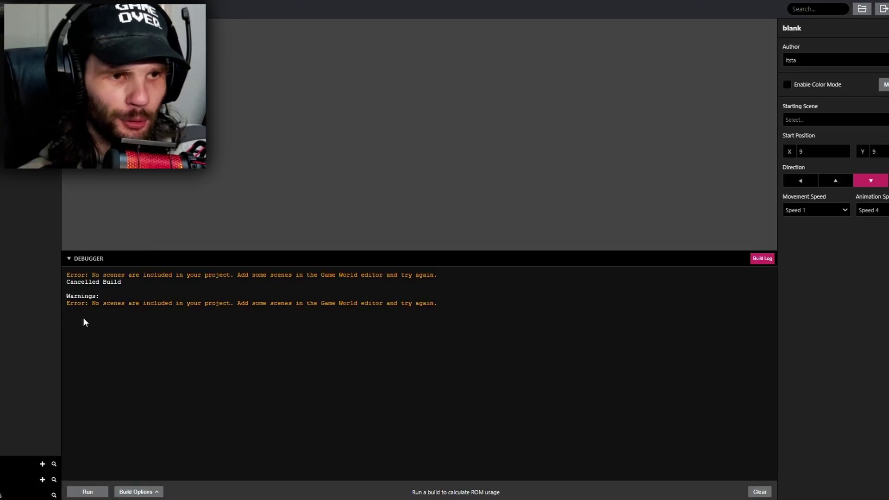
{"action": "left_click", "coordinate": [70, 259]}
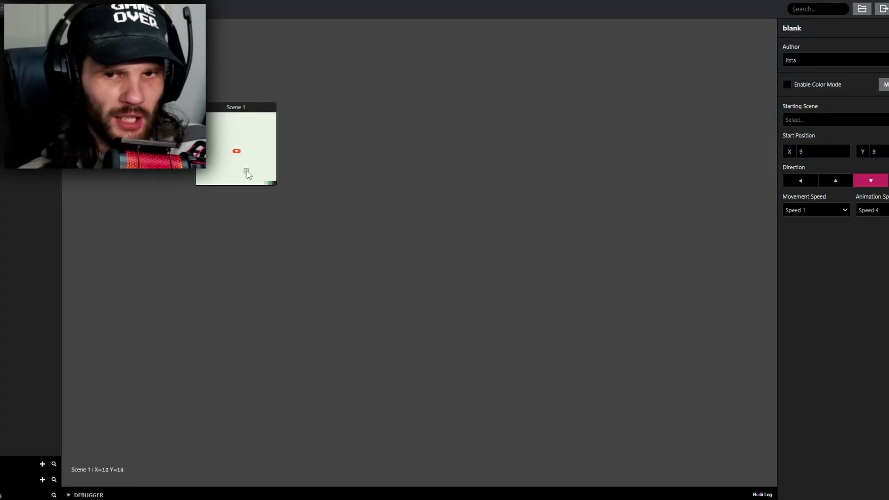
- Set Scene 1 as the starting scene and show the build output while it compiles
{"action": "left_click", "coordinate": [247, 171]}
{"action": "right_click", "coordinate": [226, 132]}
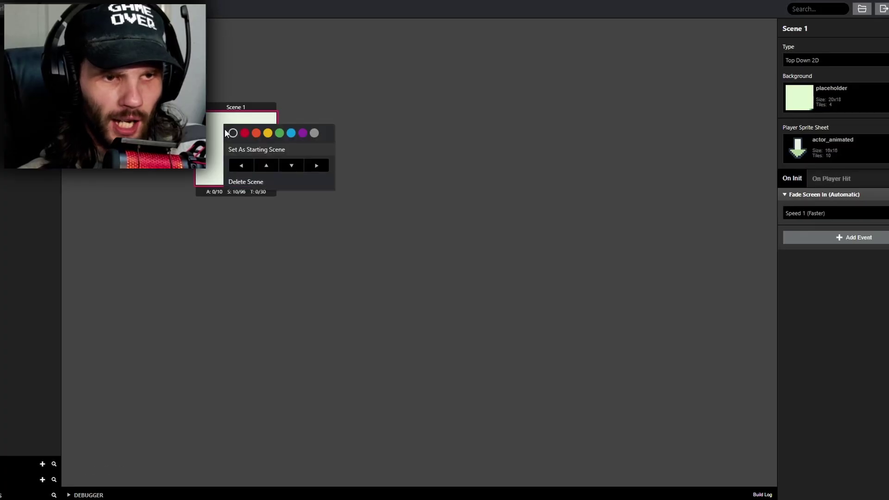
{"action": "left_click", "coordinate": [244, 149]}
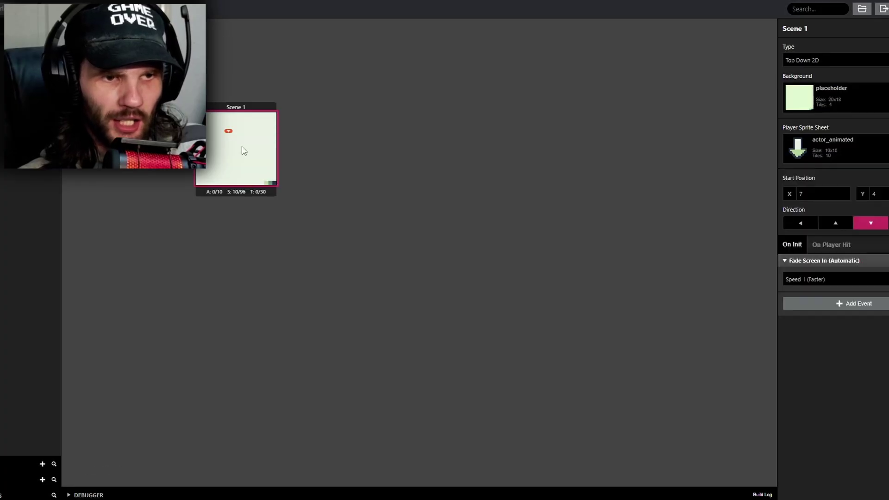
{"action": "left_click", "coordinate": [367, 189]}
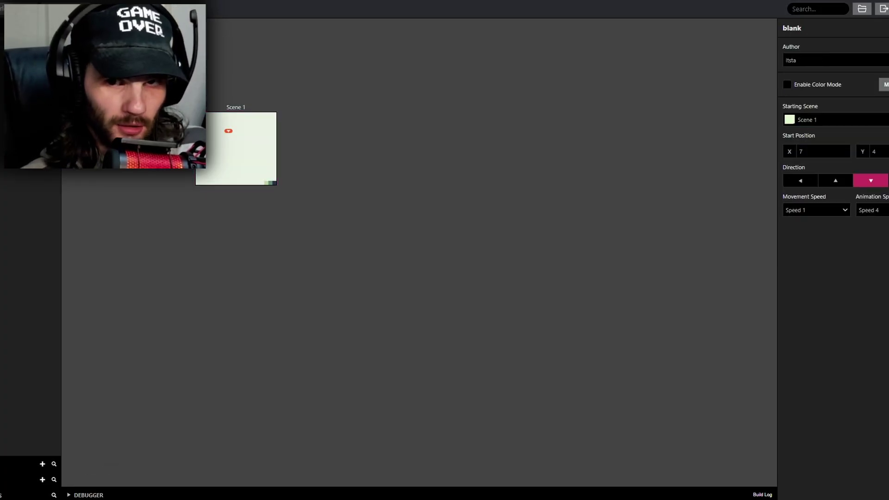
{"action": "left_click", "coordinate": [70, 495]}
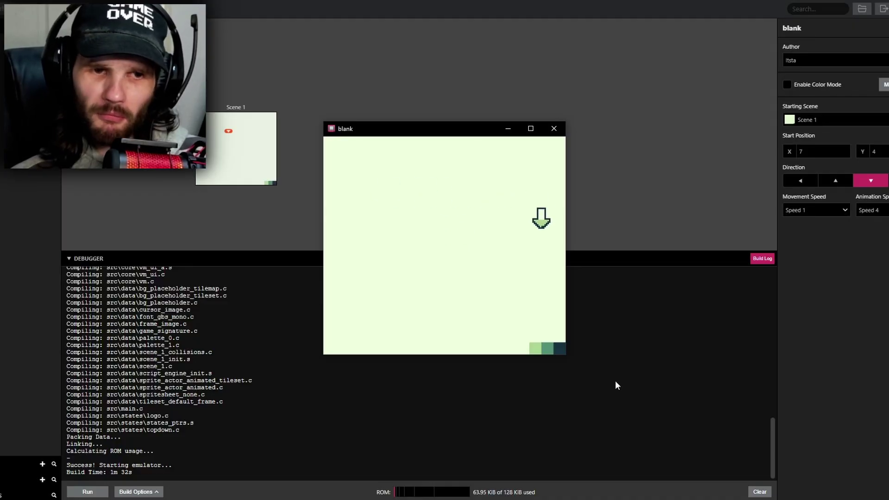
- Walk the player sprite down, then left across Scene 1 in the emulator
{"action": "key", "text": "Down"}
{"action": "key", "text": "Left"}
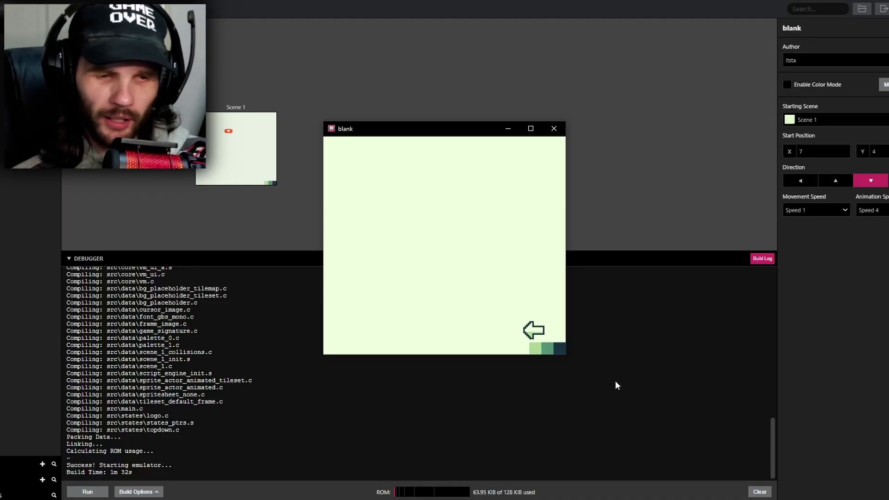
{"action": "key", "text": "Left"}
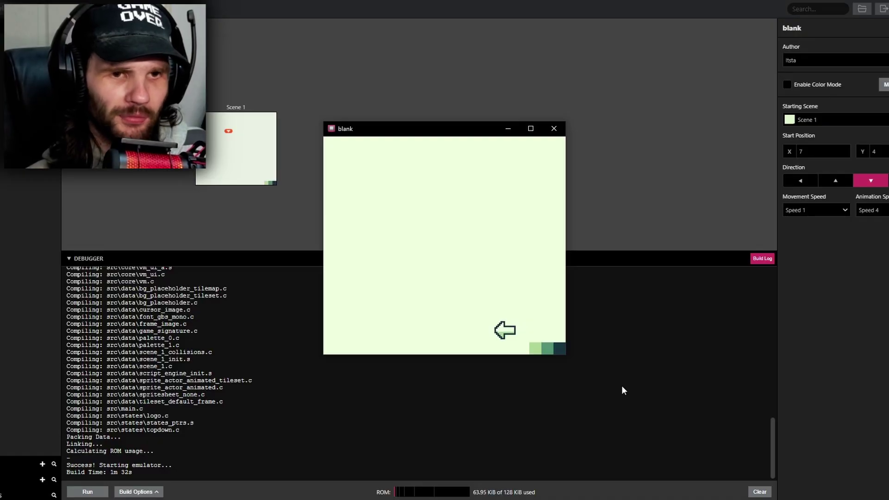
- Close the emulator window titled 'blank'
{"action": "left_click", "coordinate": [556, 129]}
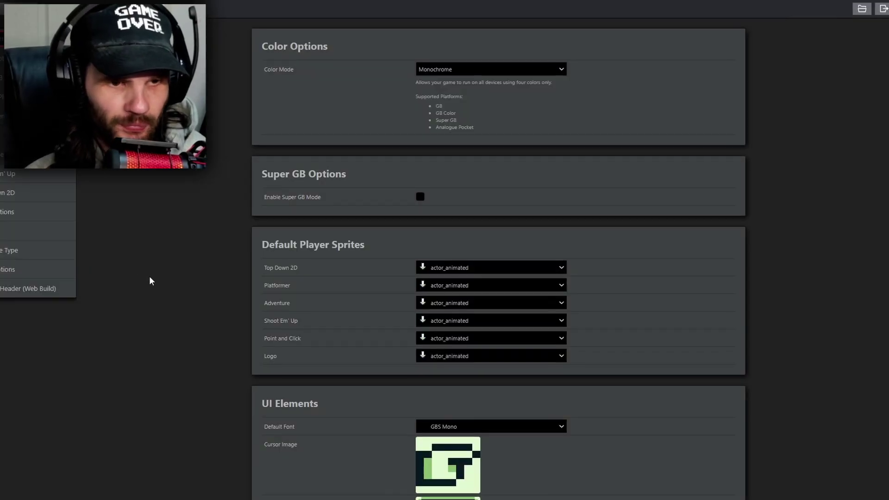
- View the Compiler Preset options (Faster, Default, Slower, Placebo) twice, leaving it on Default
{"action": "scroll", "coordinate": [206, 329], "scroll_direction": "down", "scroll_amount": 15}
{"action": "scroll", "coordinate": [208, 332], "scroll_direction": "up", "scroll_amount": 3}
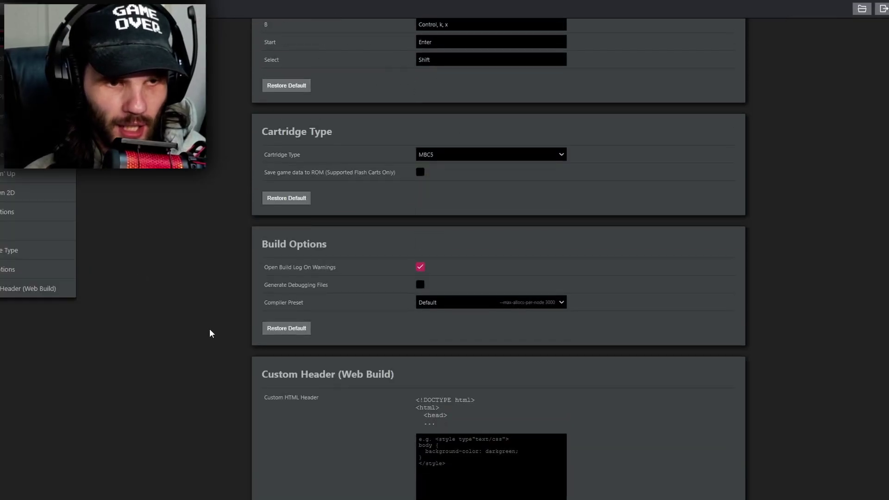
{"action": "left_click", "coordinate": [562, 304]}
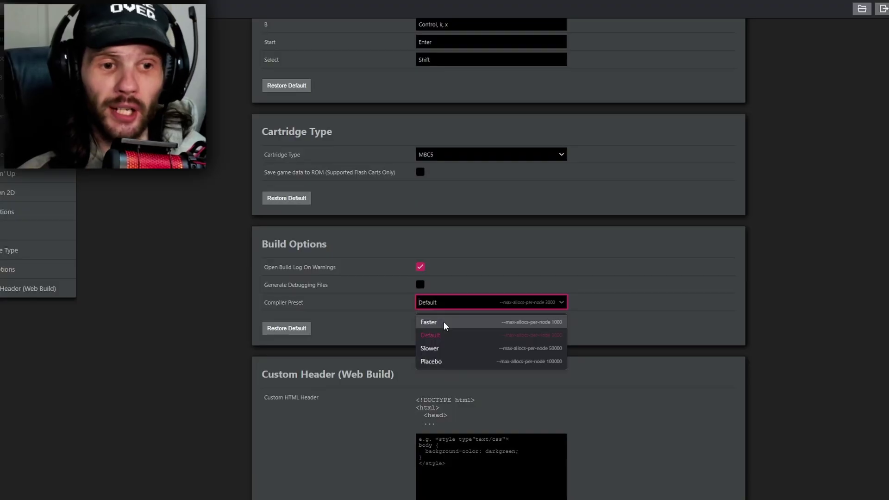
{"action": "left_click", "coordinate": [226, 312]}
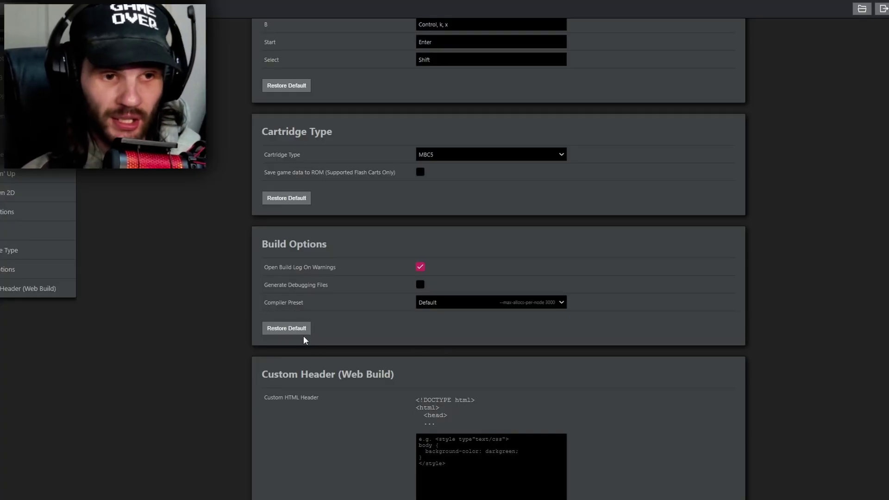
{"action": "scroll", "coordinate": [201, 400], "scroll_direction": "up", "scroll_amount": 1}
{"action": "scroll", "coordinate": [200, 399], "scroll_direction": "down", "scroll_amount": 3}
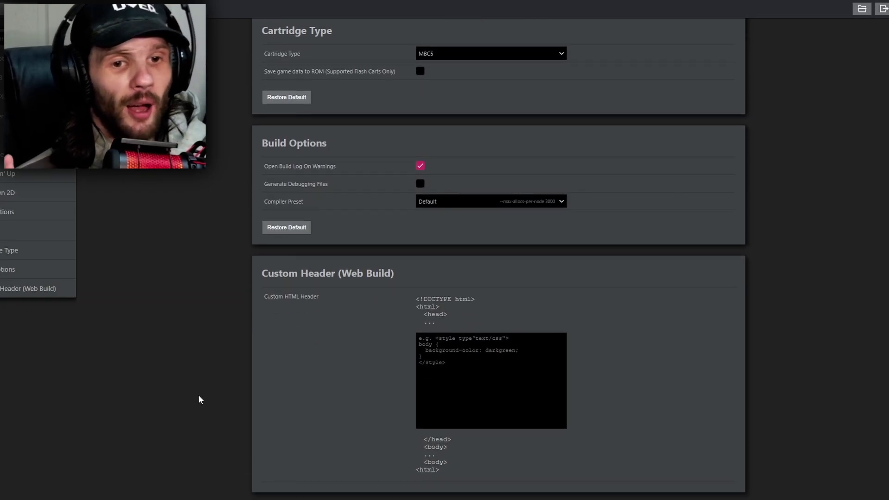
{"action": "left_click", "coordinate": [560, 204]}
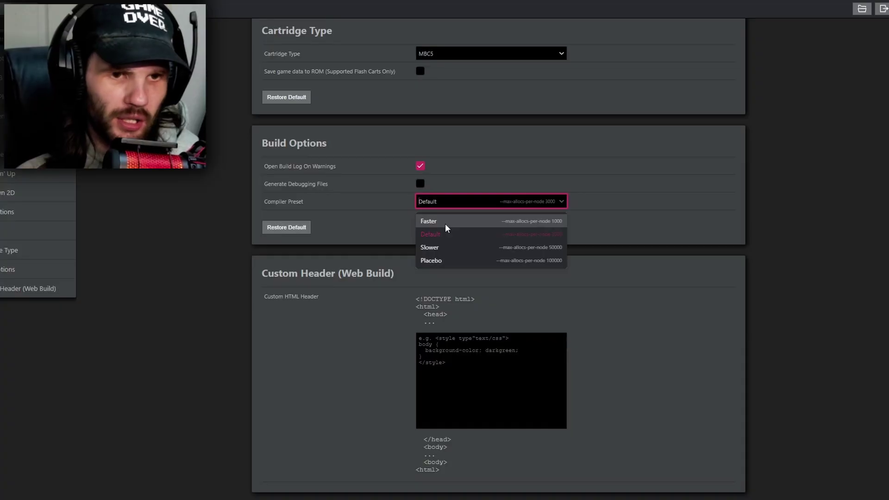
{"action": "left_click", "coordinate": [213, 202]}
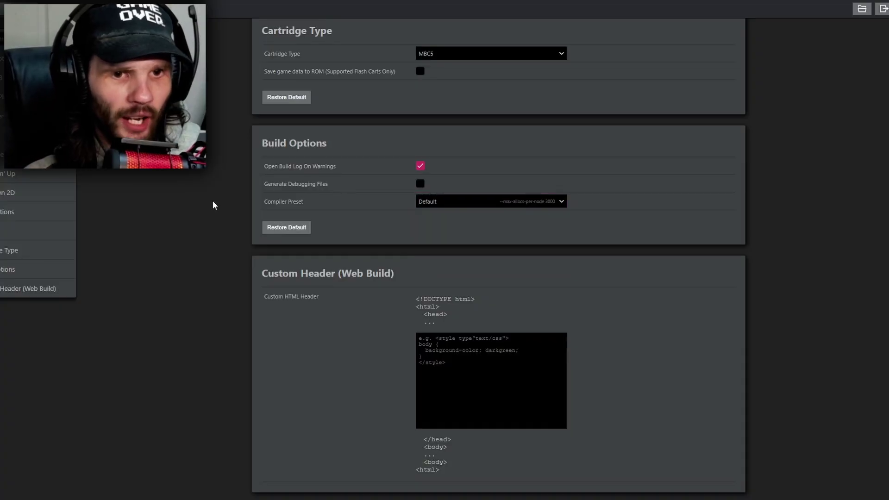